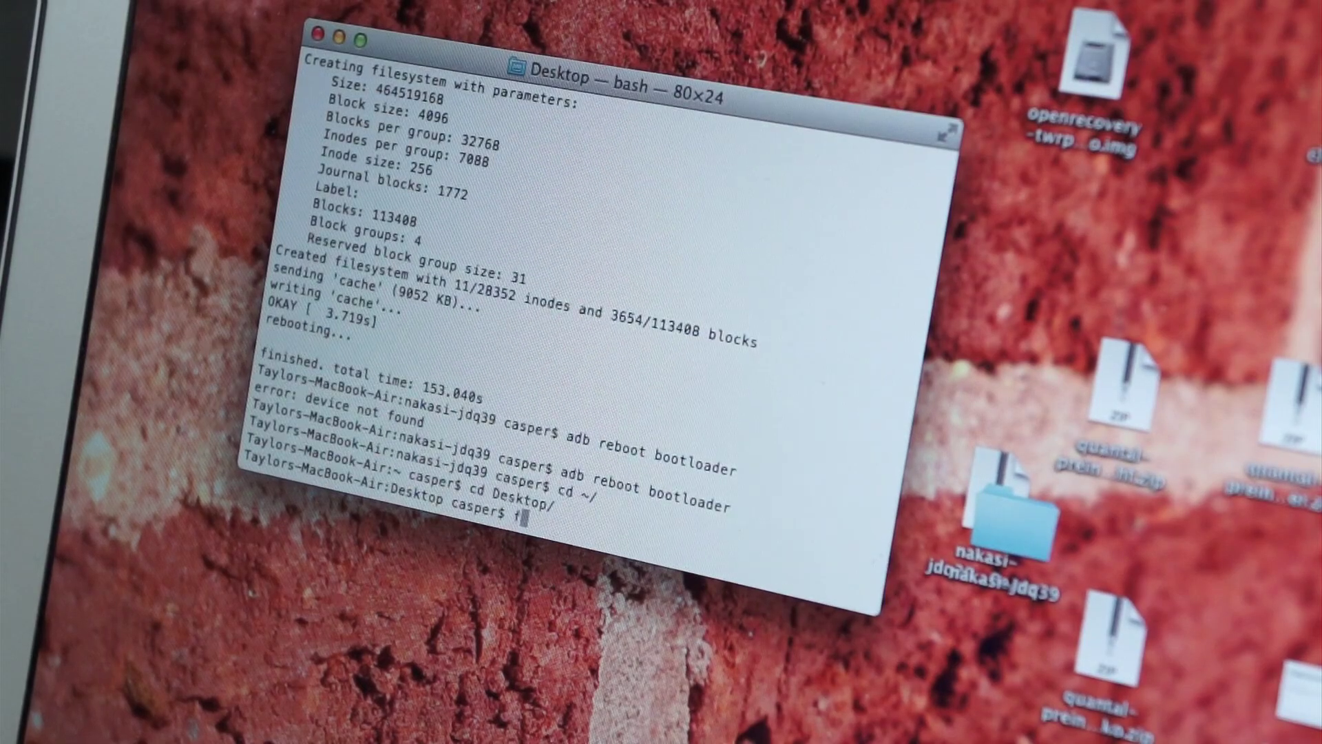
pyautogui.write('astboot flash r')
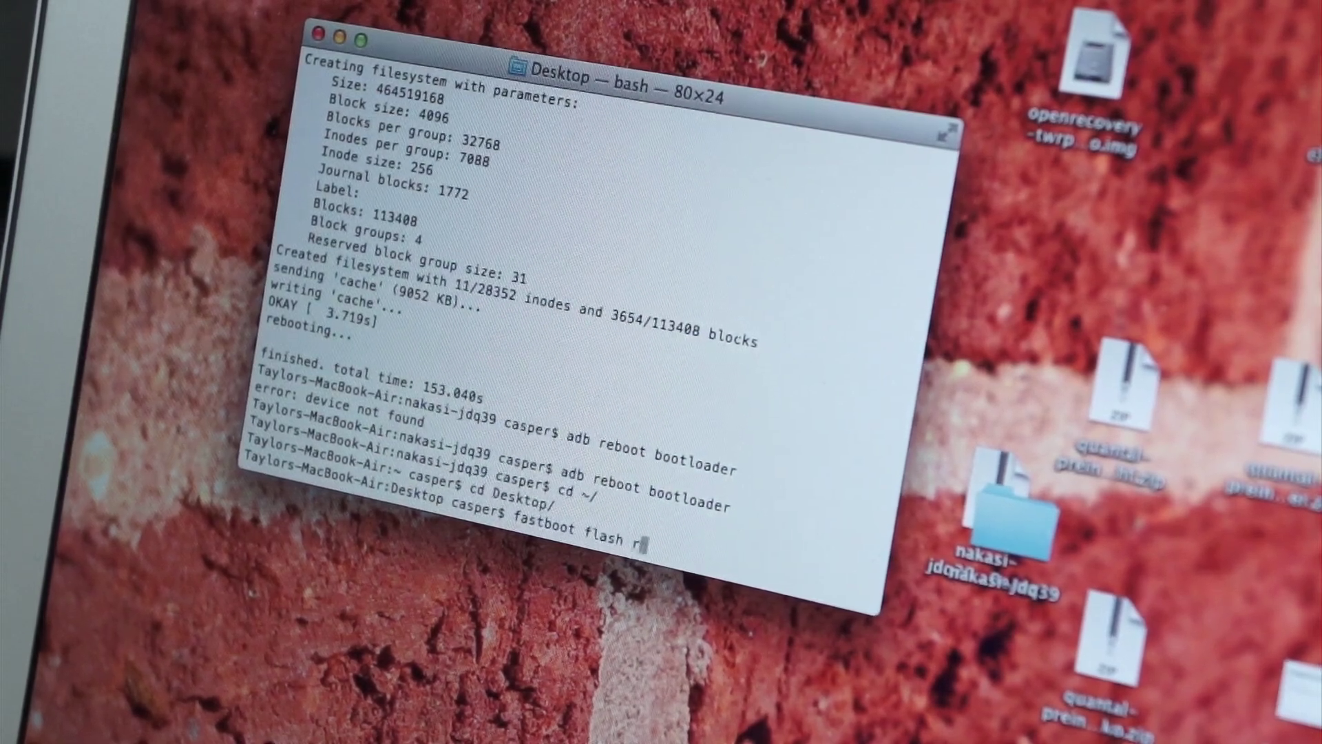
pyautogui.write('ecovery openrecovery-twrp-2.4.1.0-')
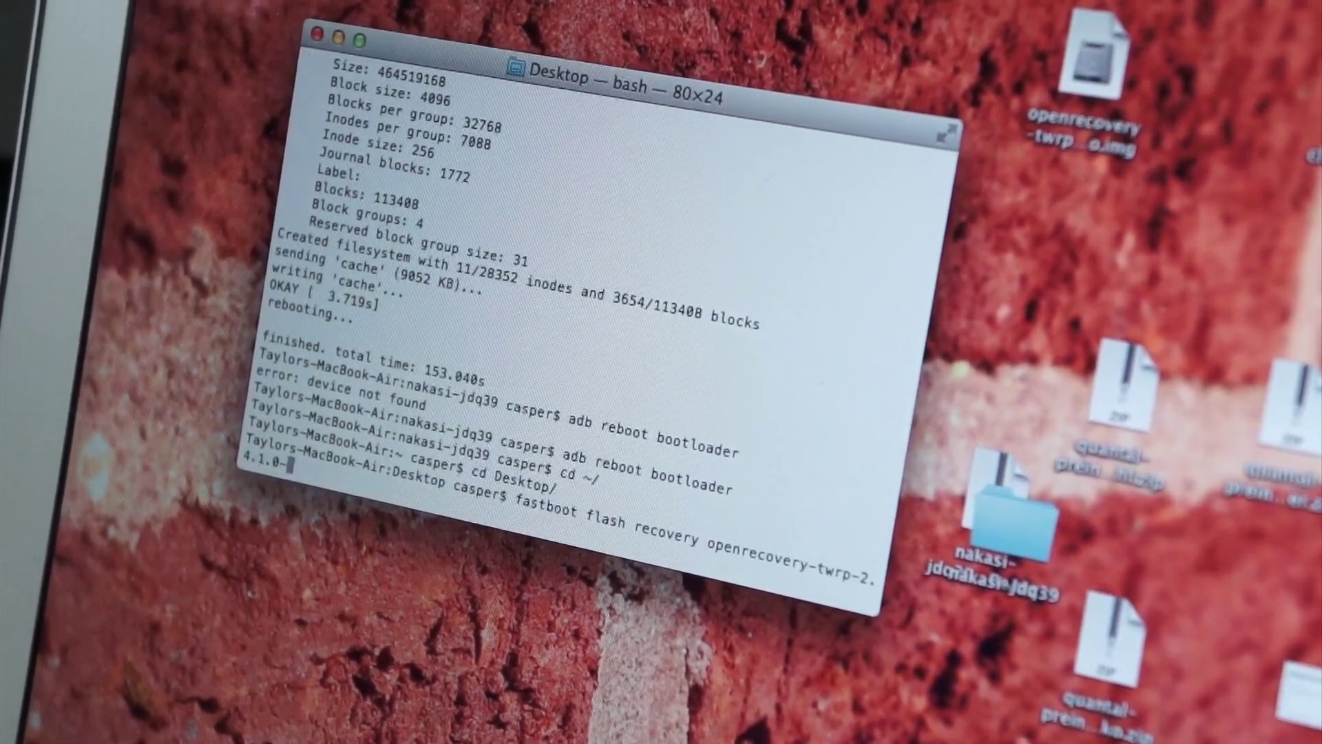
pyautogui.write('grouper.img')
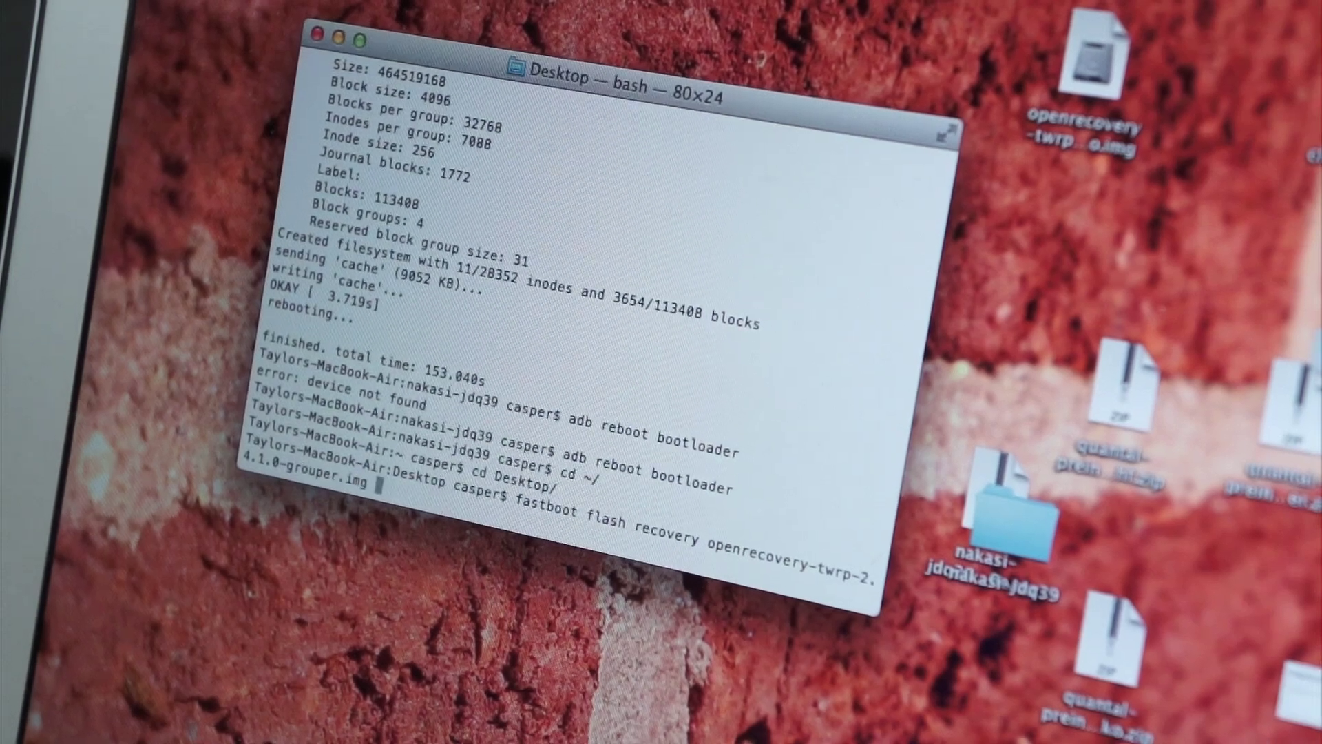
# Step: Flash openrecovery-twrp-2.4.1.0-grouper.img to the tablet's recovery partition using fastboot
pyautogui.press('Return')
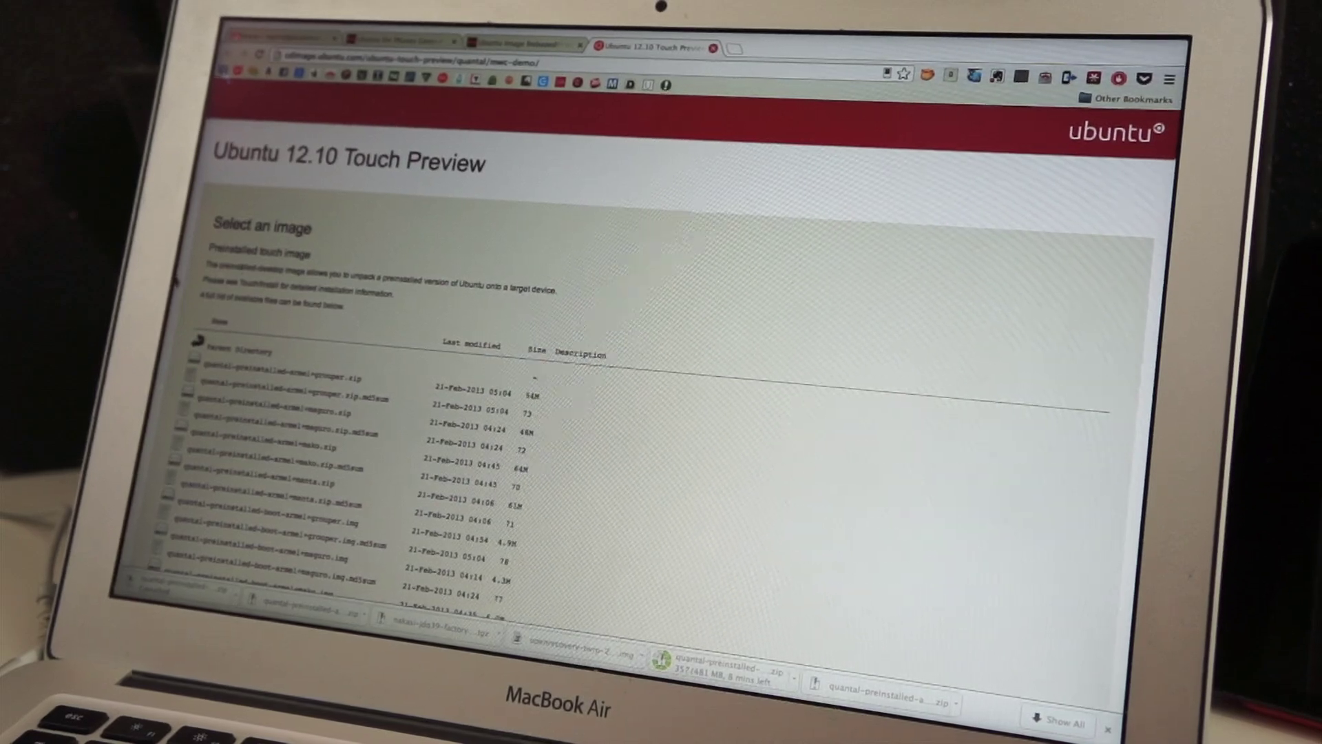
pyautogui.scroll(-8, 311, 354)
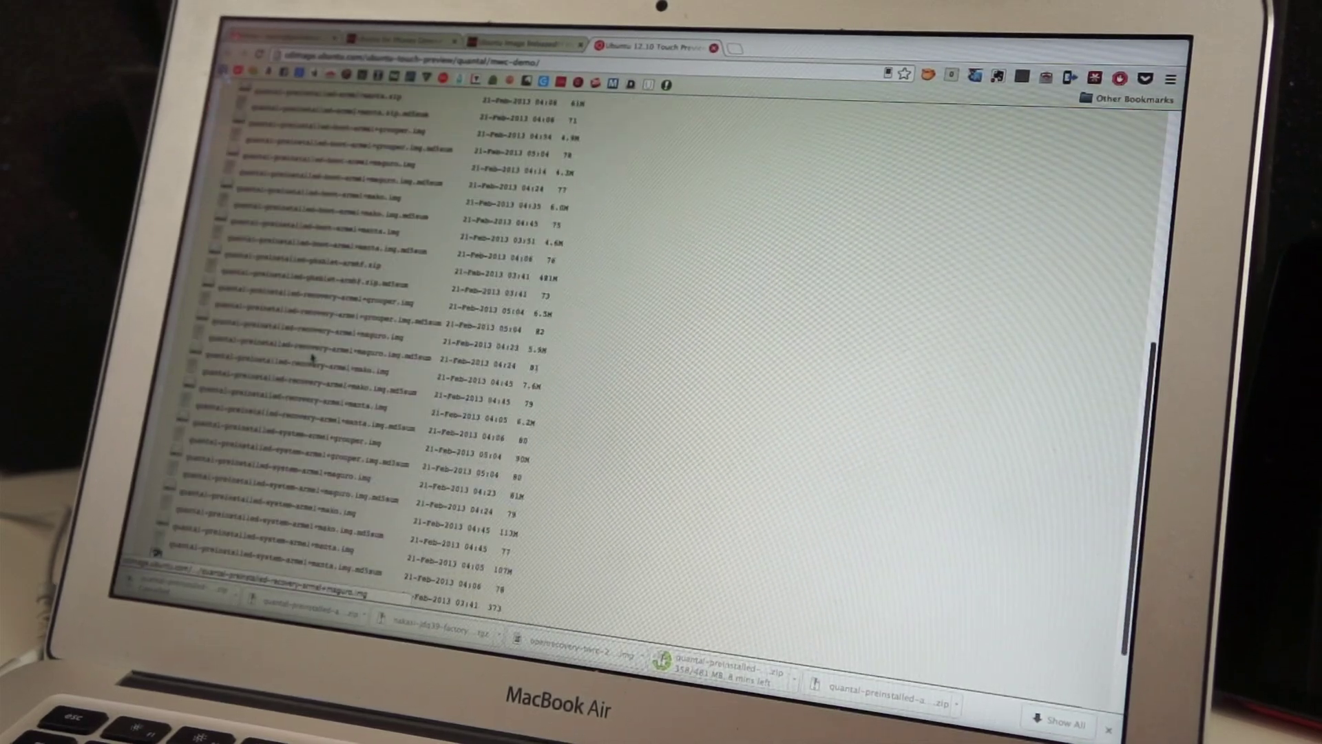
pyautogui.scroll(8, 311, 367)
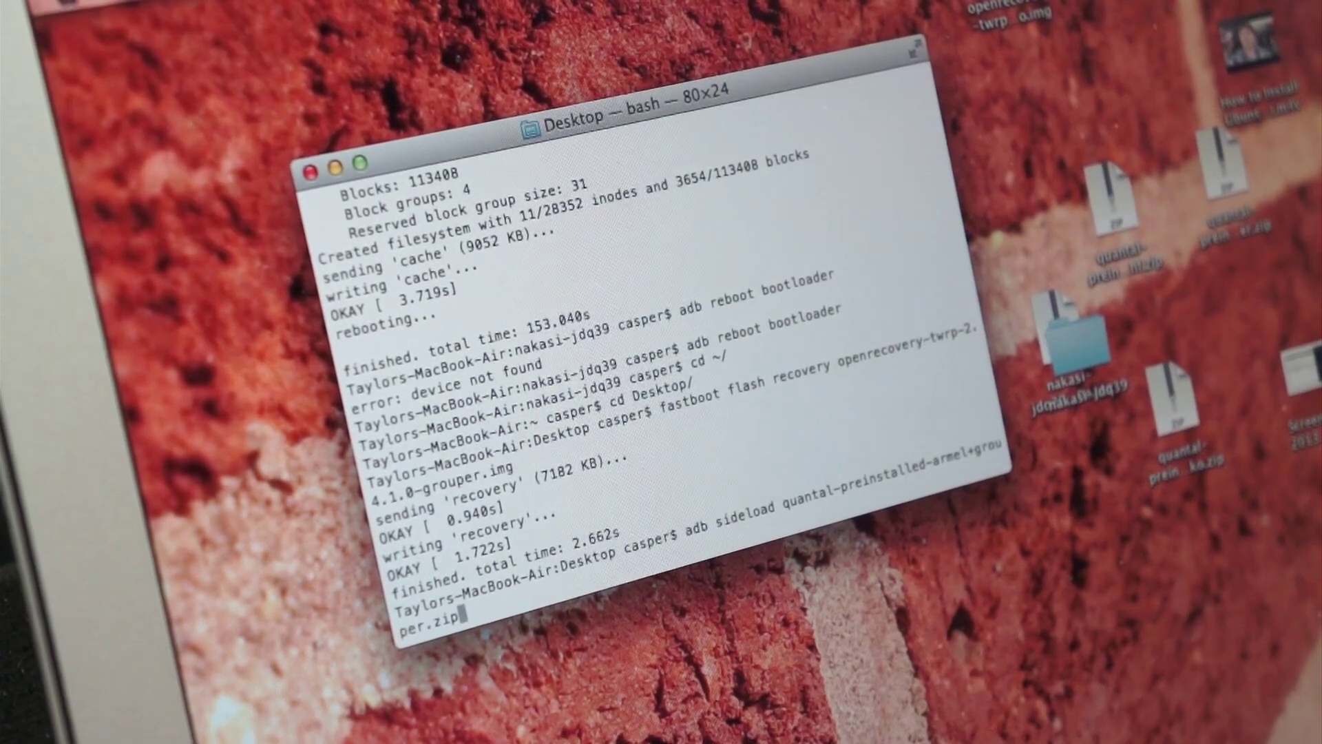
# Step: Sideload the grouper zip, close its preview, then sideload quantal-preinstalled-phablet-armhf.zip via adb
pyautogui.press('Return')
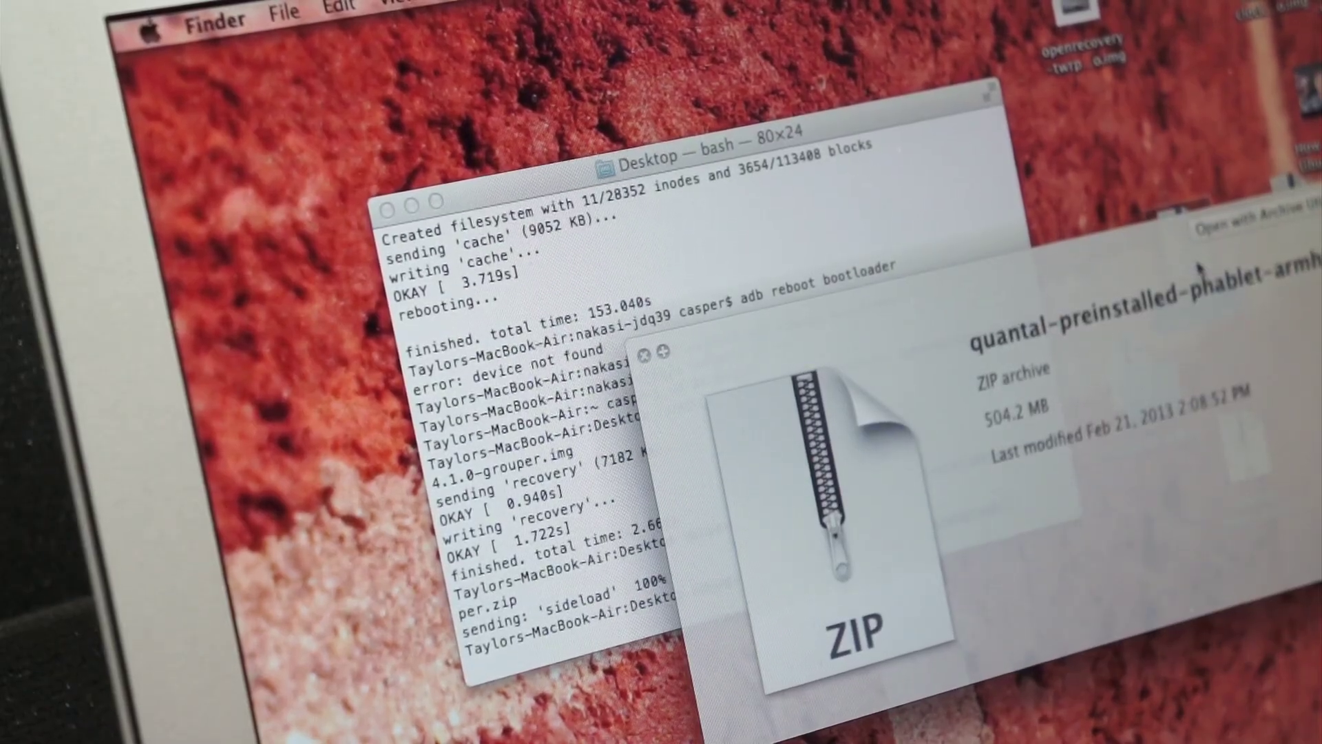
pyautogui.press('space')
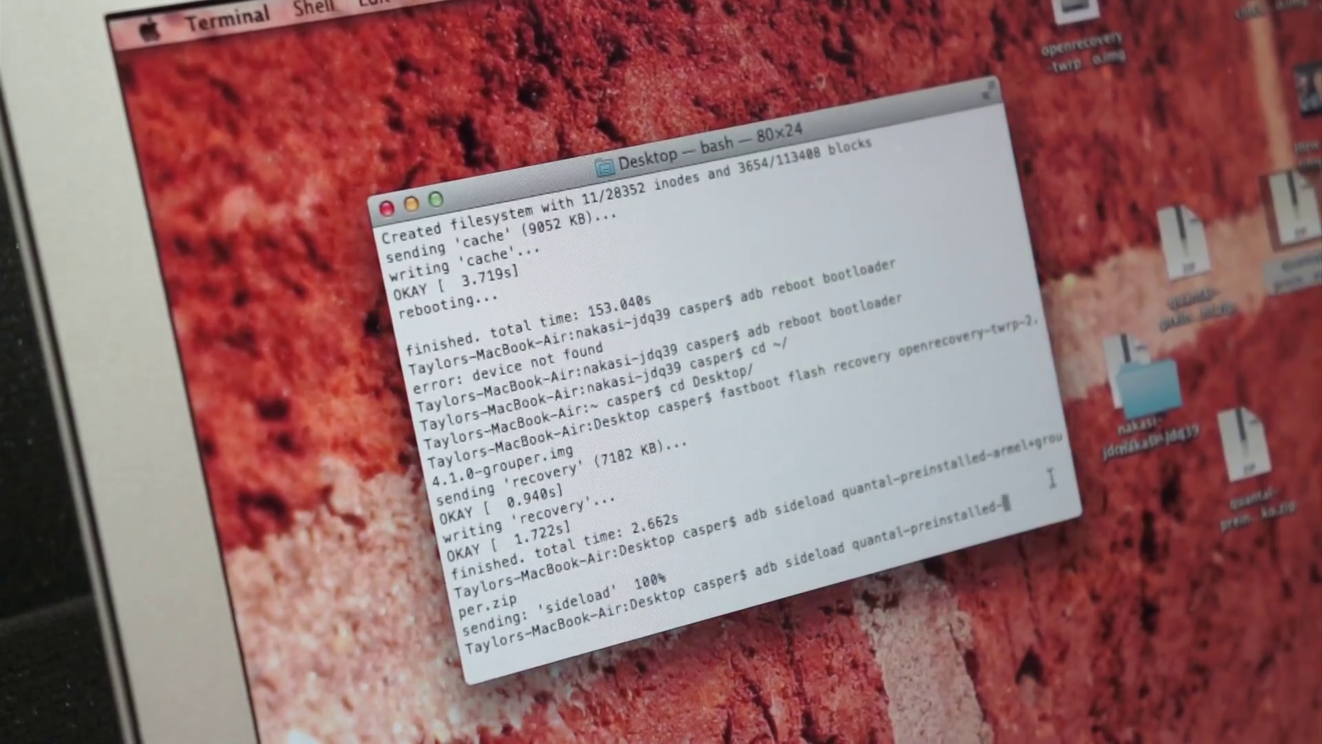
pyautogui.write('phablet-armhf.zip')
pyautogui.press('Return')
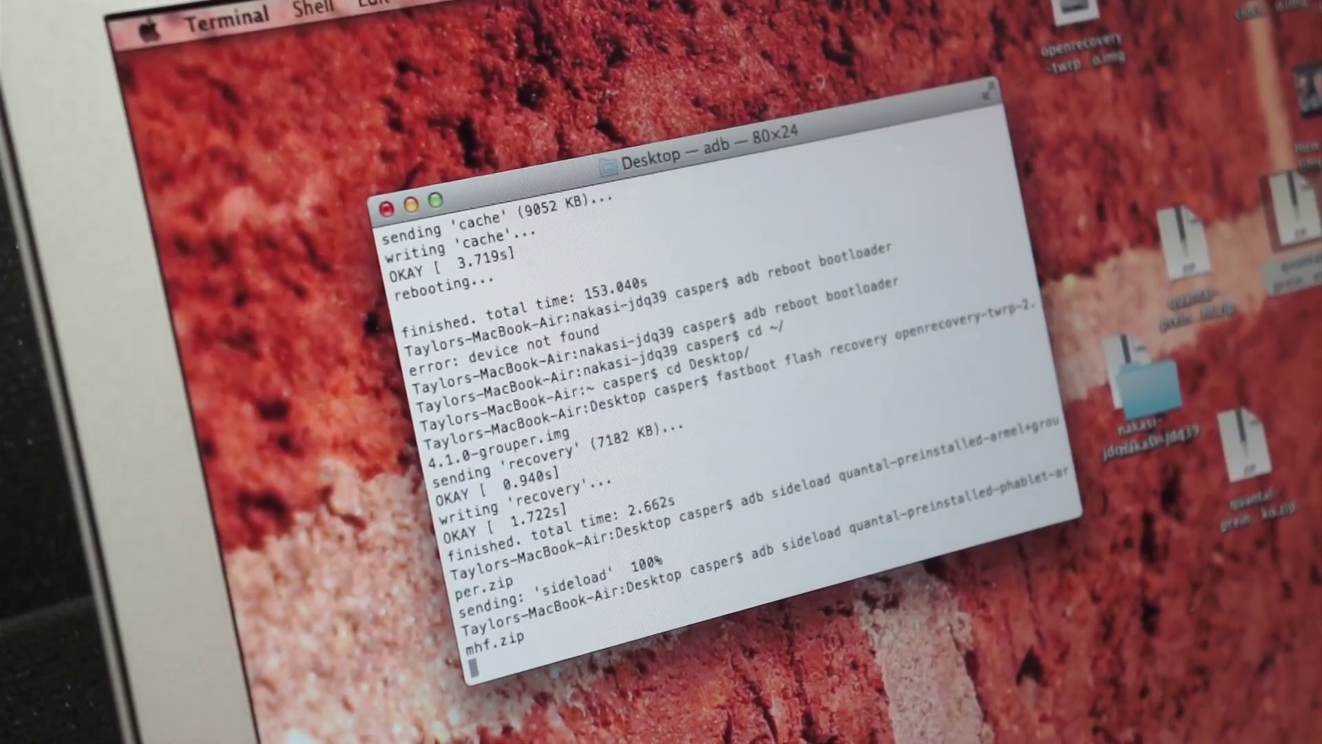